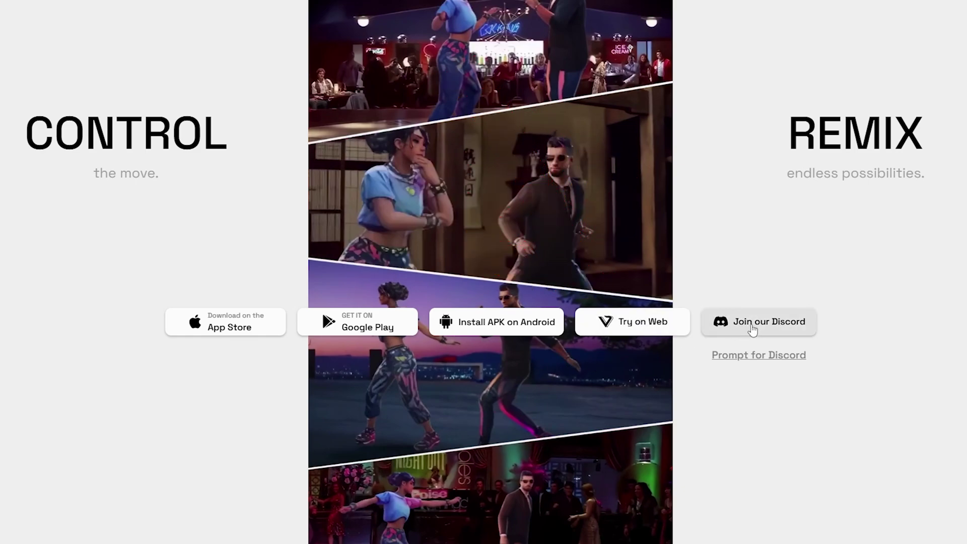
Step: Launch Viggle's web app from the landing page's 'Try on Web' button
left_click(649, 325)
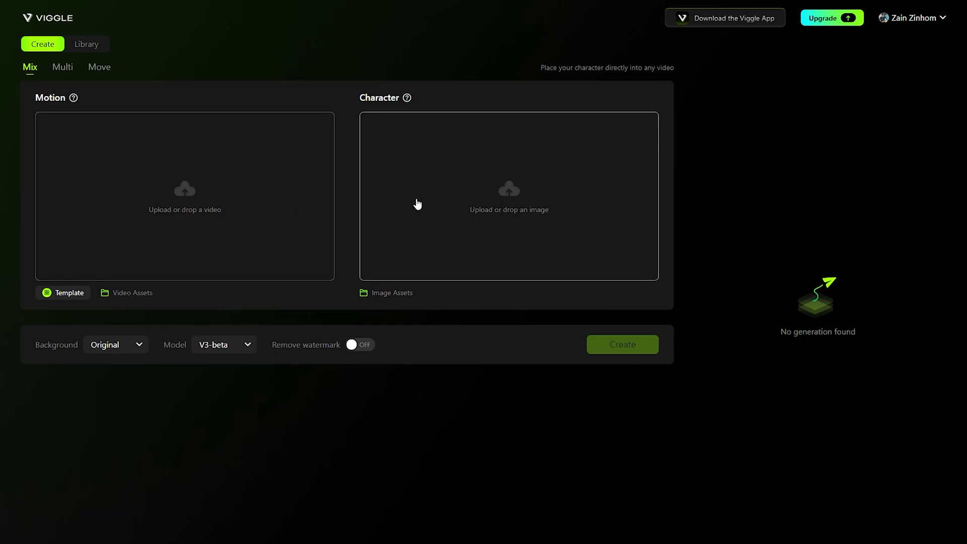
Step: Look through the Multi and Move creation modes, then return to Mix
left_click(63, 68)
left_click(32, 68)
left_click(97, 68)
left_click(32, 70)
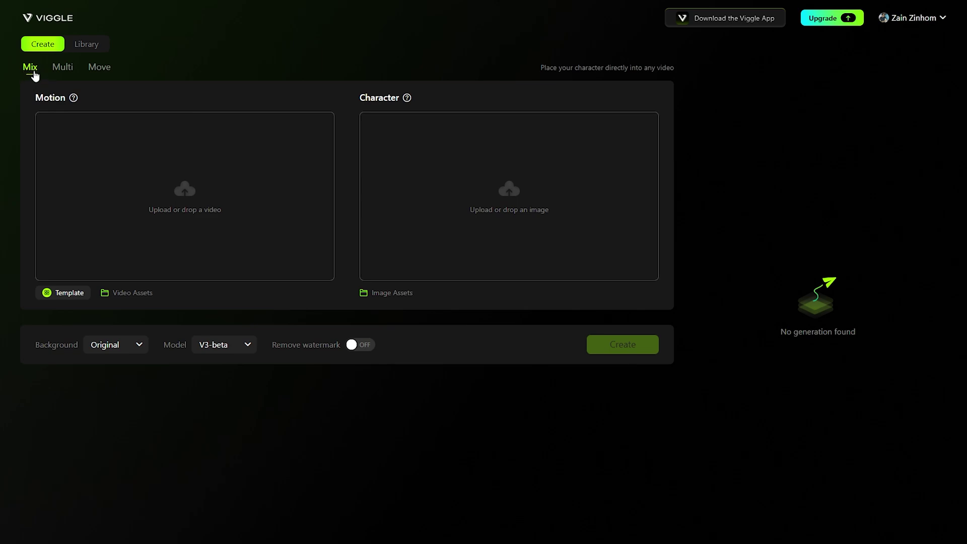
Step: Bring up the file picker for the Motion video from the motion input guide
left_click(185, 185)
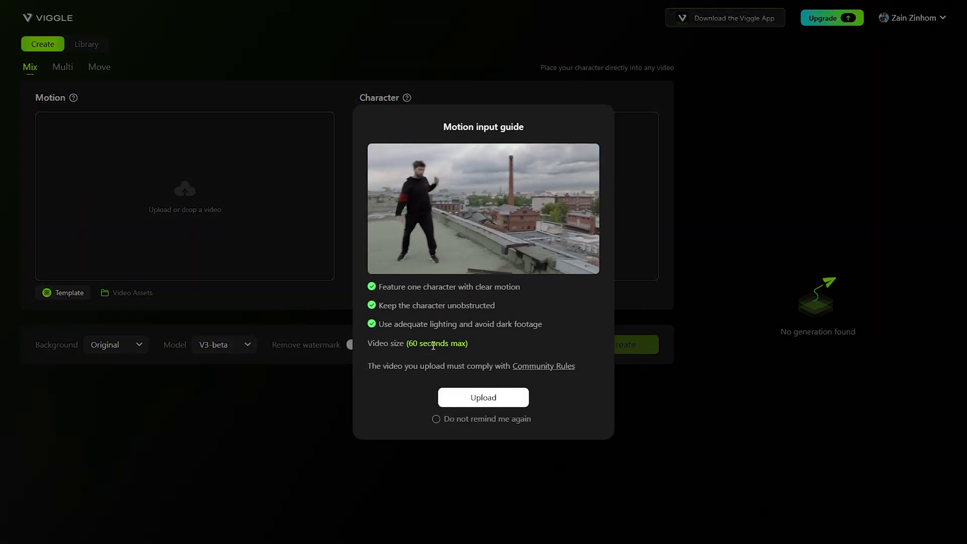
mouse_move(464, 233)
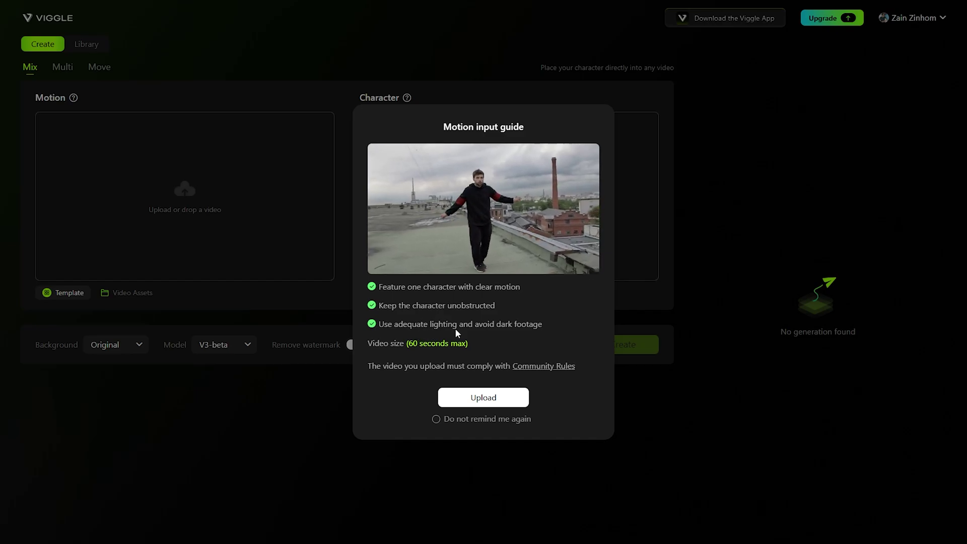
left_click(482, 397)
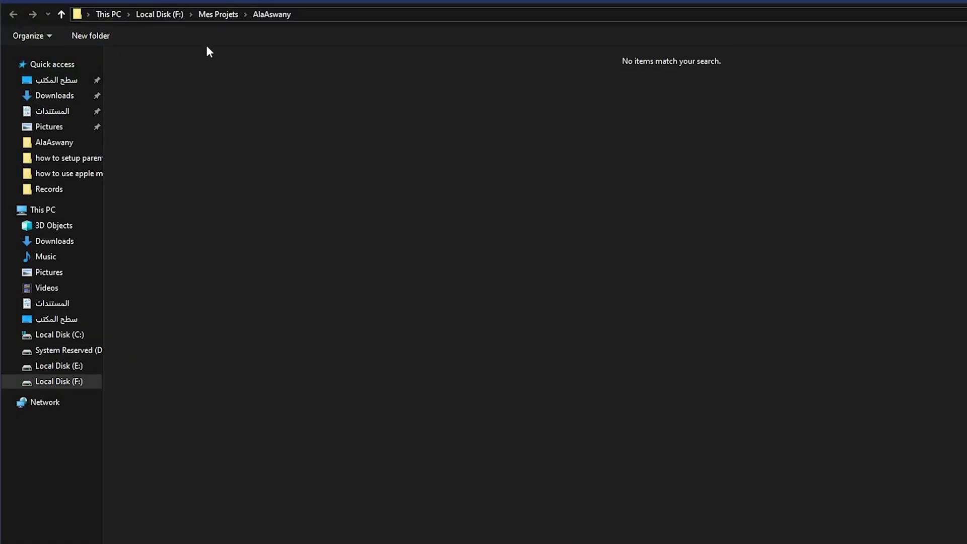
Step: Browse Local Disk (F:) into Channel and its Sounds for montage folder for the dance clip
left_click(71, 382)
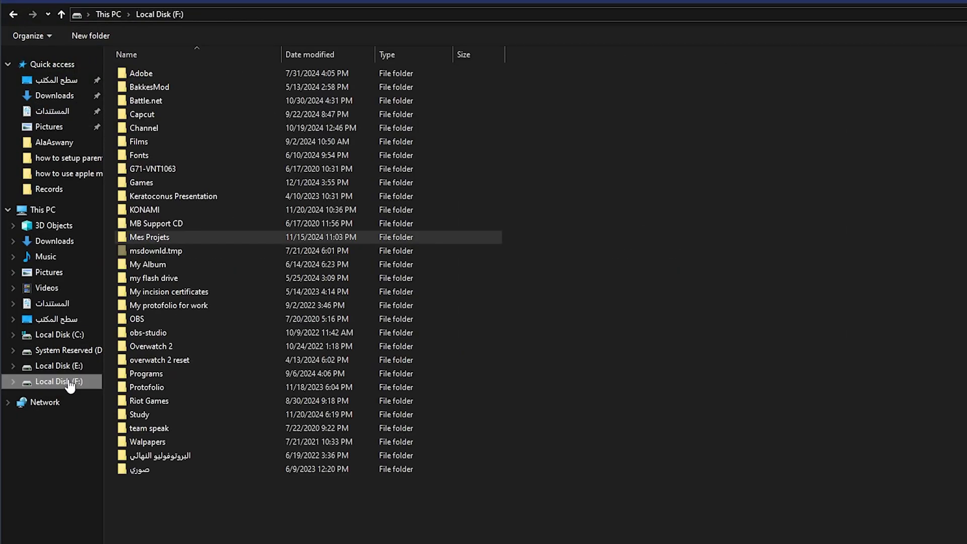
double_click(152, 127)
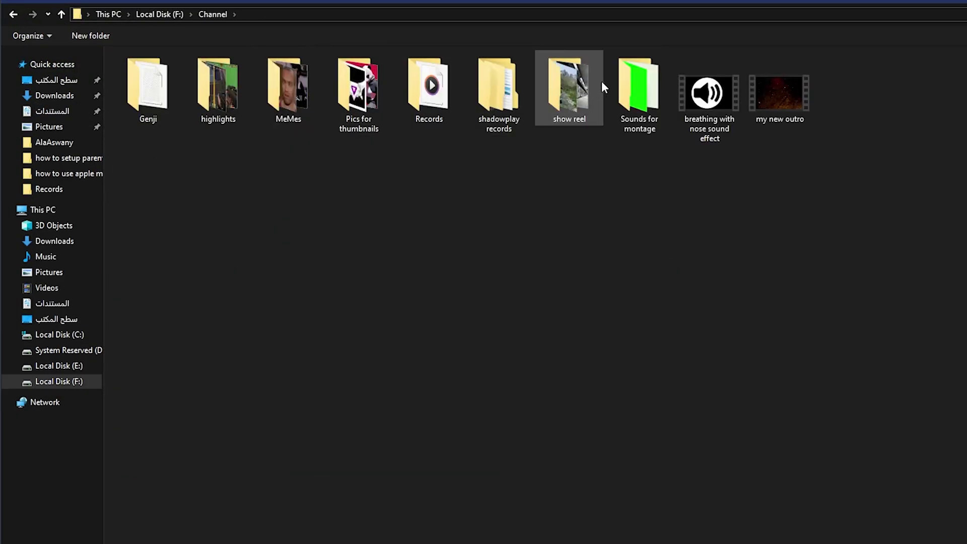
double_click(629, 83)
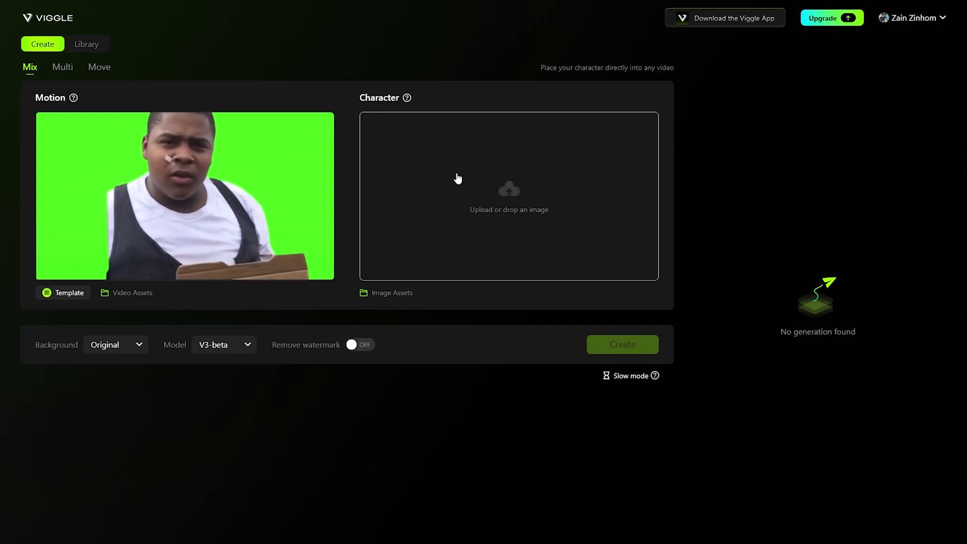
Step: Upload the footballer photo from Local Disk (E:) as the Mix Character image
left_click(537, 190)
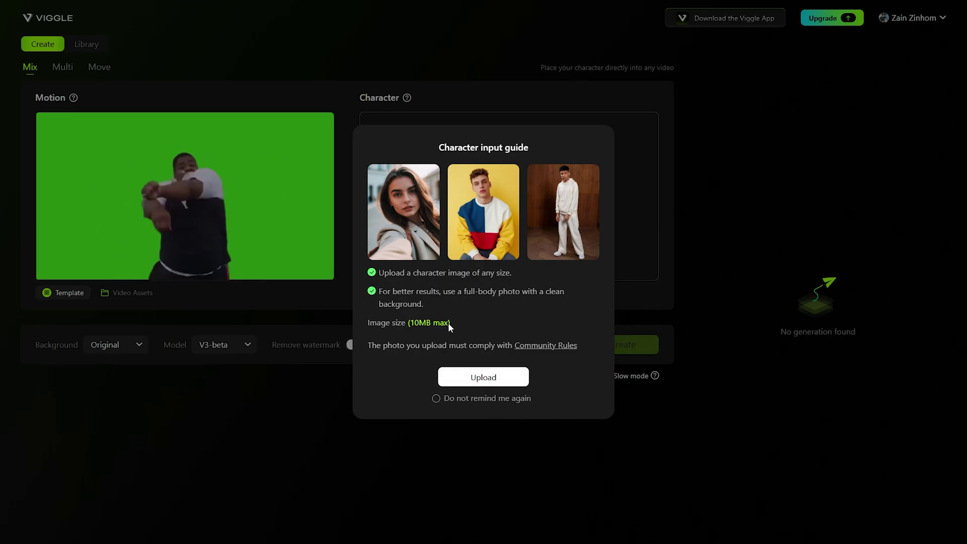
left_click(476, 375)
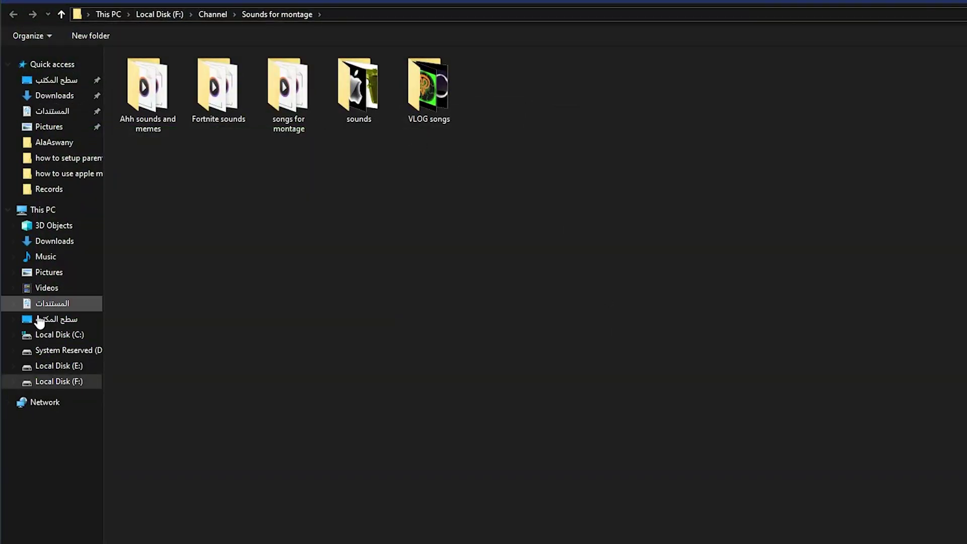
left_click(53, 367)
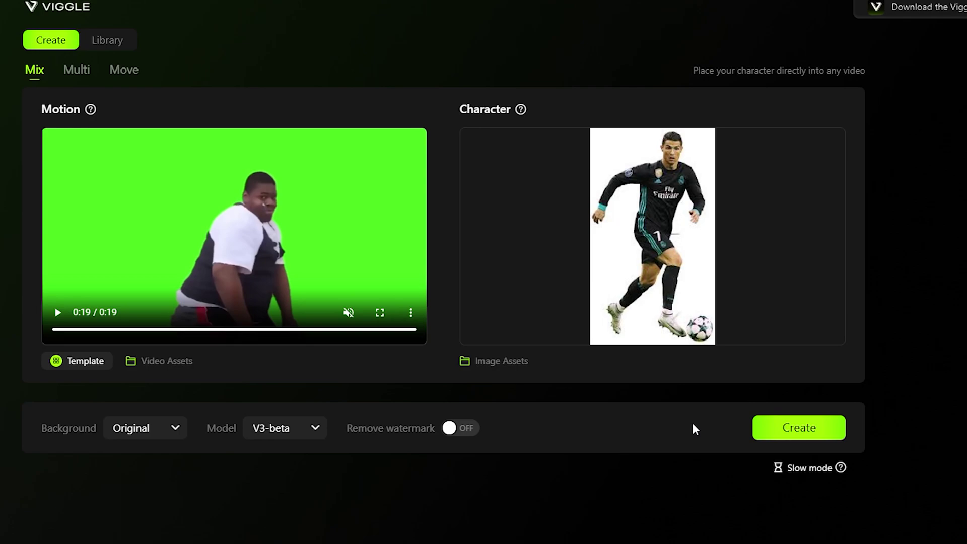
Step: Choose a Green background and create the footballer dance video
left_click(149, 431)
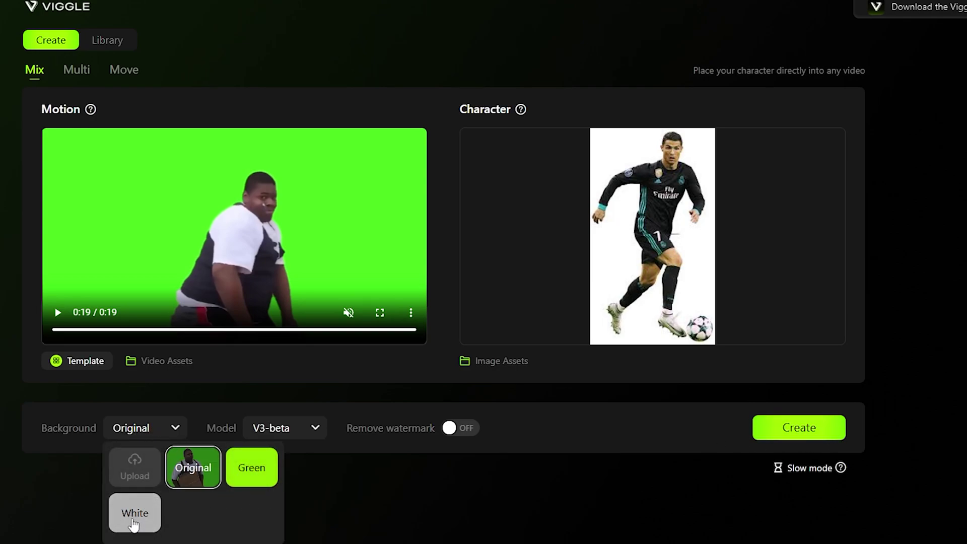
left_click(251, 478)
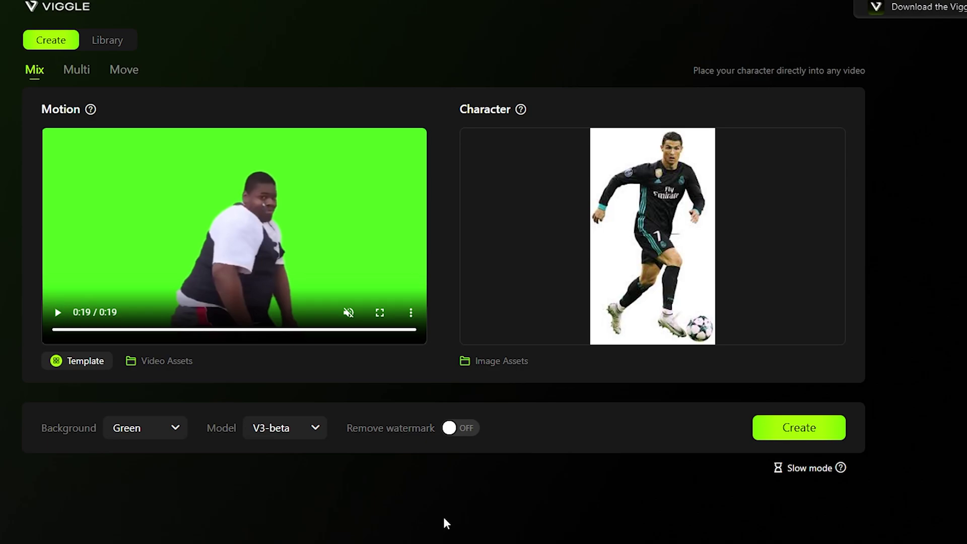
left_click(824, 434)
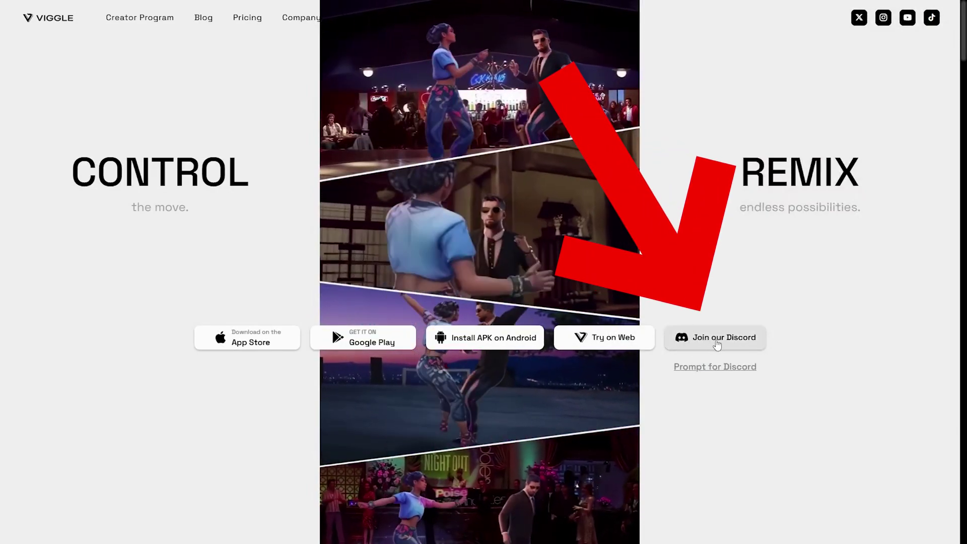
Step: Join the Viggle Discord server through its invite and open the animate-3 channel
left_click(716, 341)
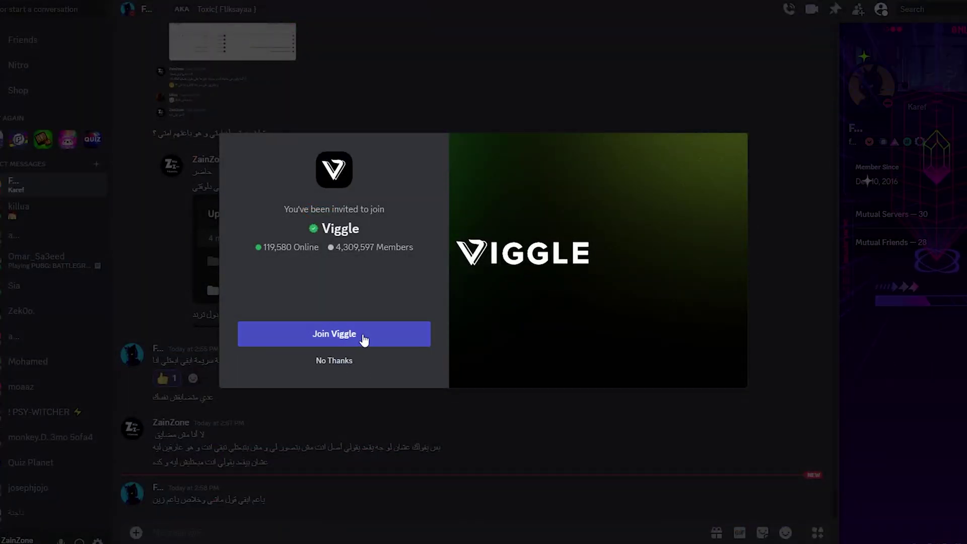
left_click(365, 337)
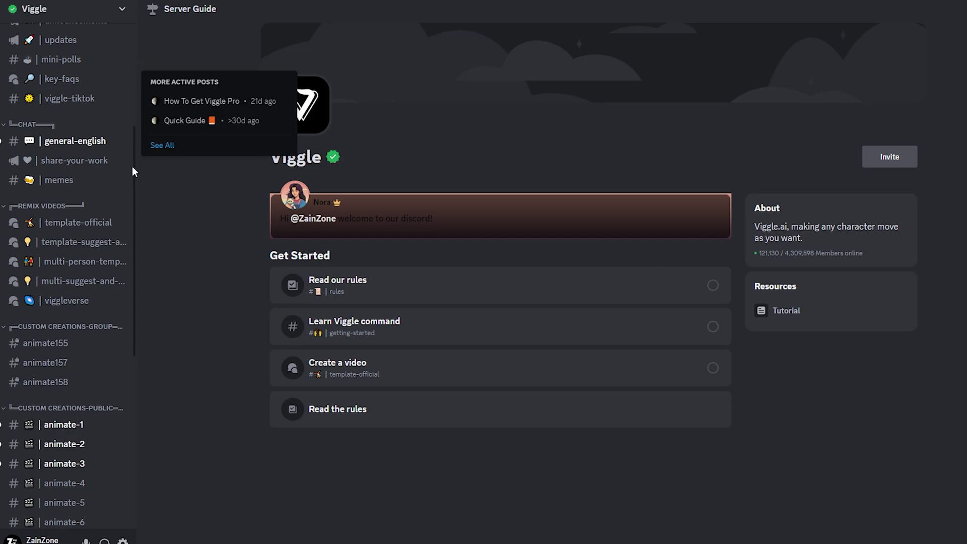
left_click_drag(135, 175, 140, 304)
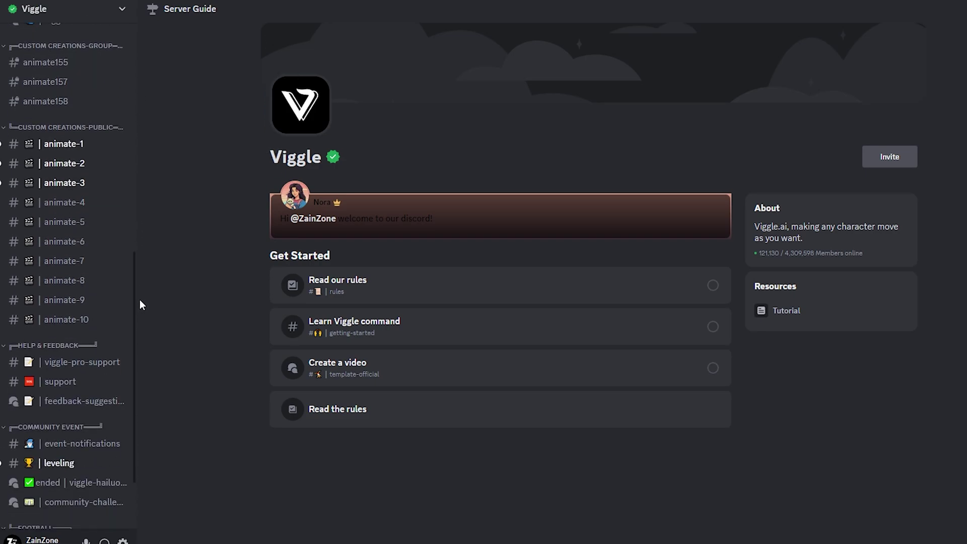
left_click(79, 184)
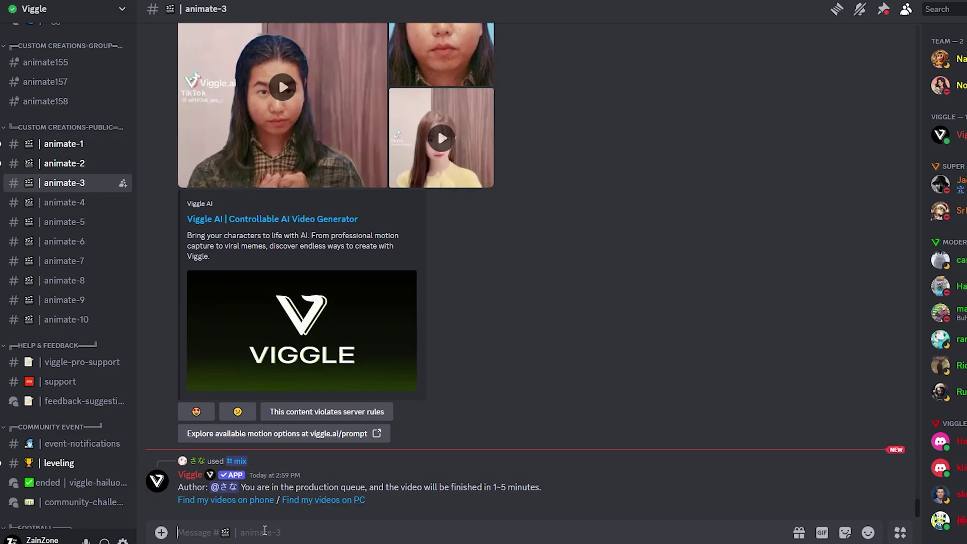
Step: Start a /animate command and attach images.jpeg as the character image
type("/an")
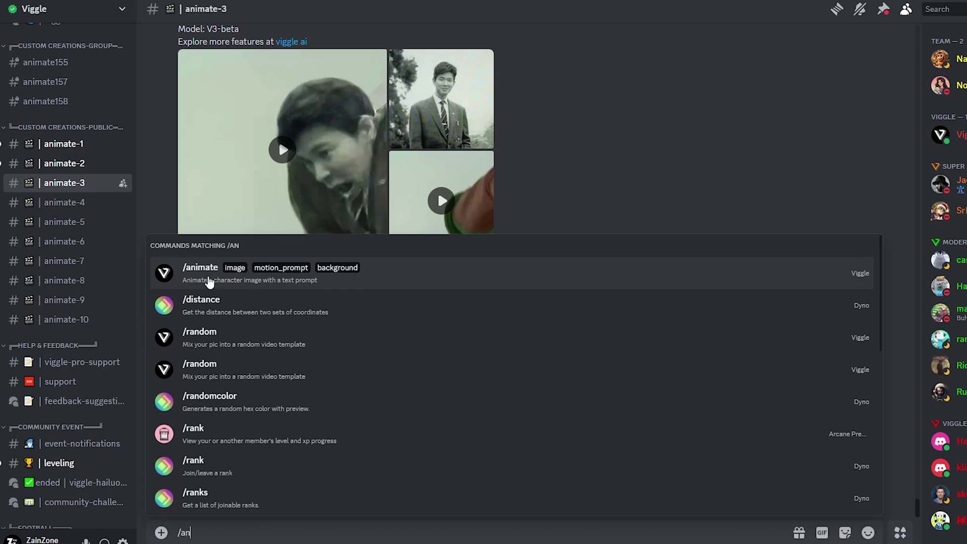
left_click(209, 281)
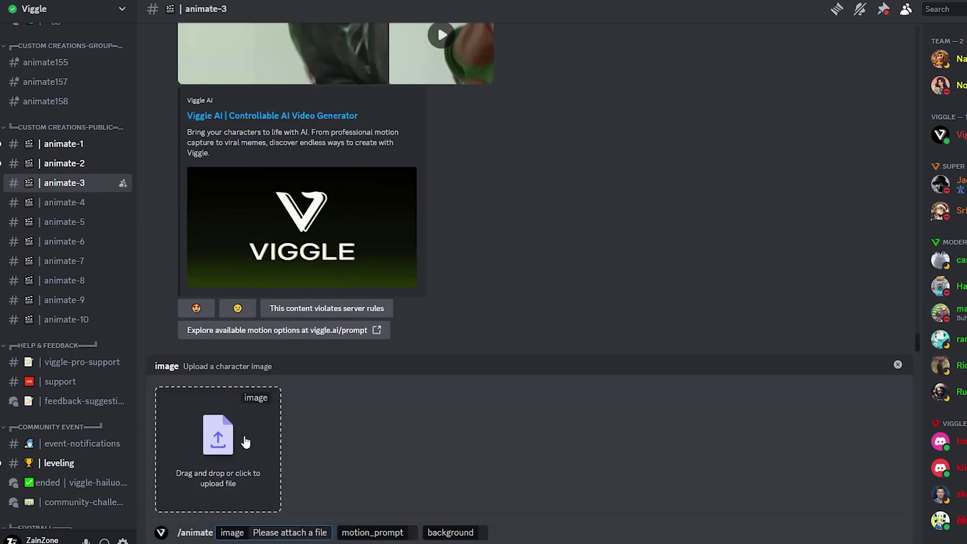
left_click(245, 441)
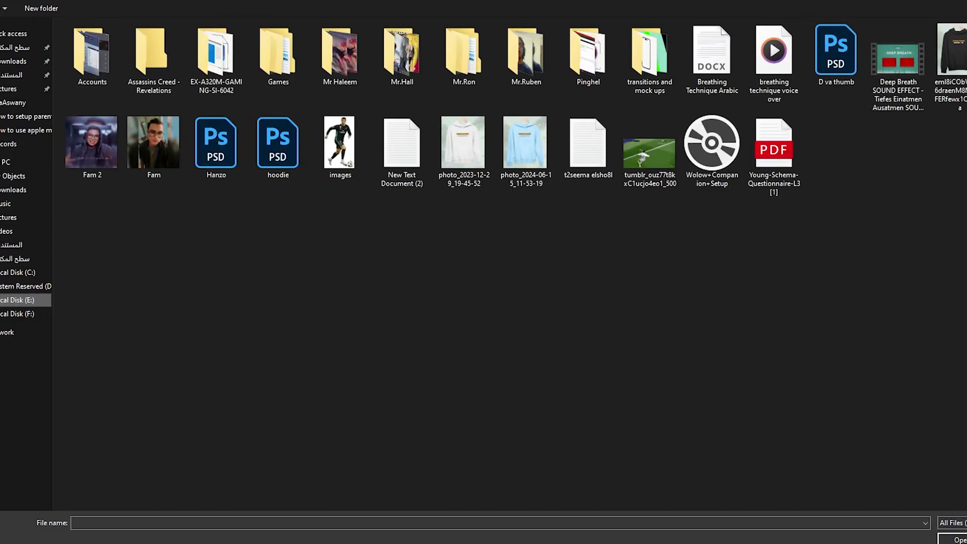
double_click(344, 164)
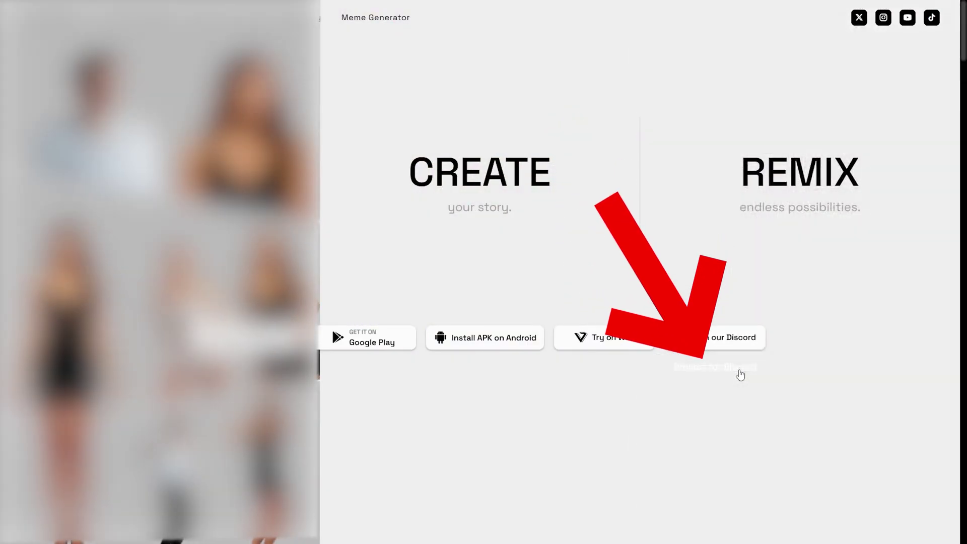
Step: Copy the $Fortnite_ape_mode prompt name from Viggle's Prompt for Discord gallery
left_click(646, 339)
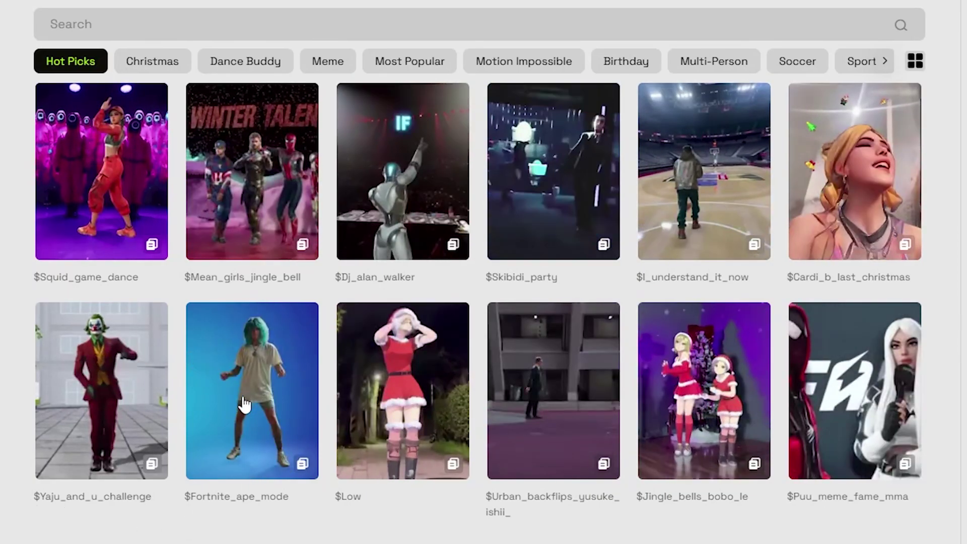
left_click_drag(185, 497, 301, 501)
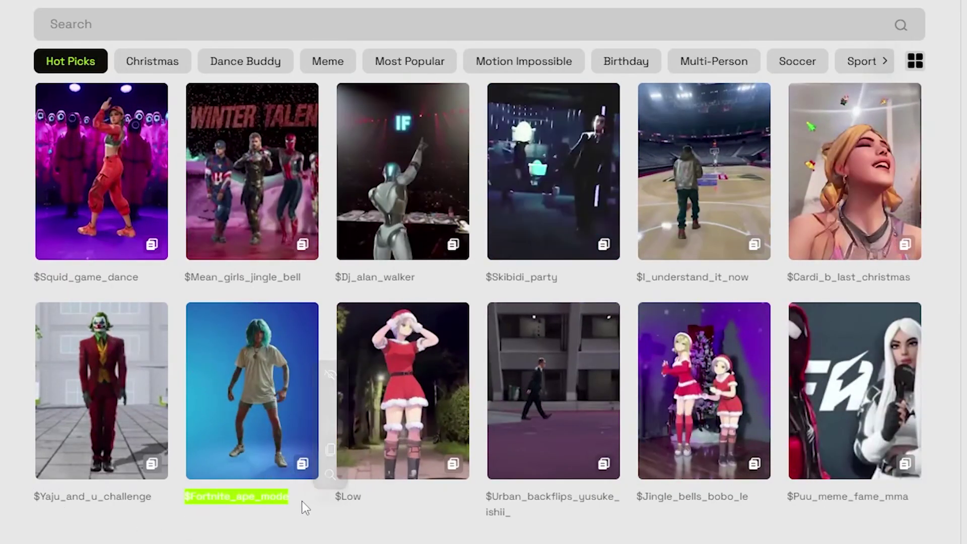
left_click(214, 531)
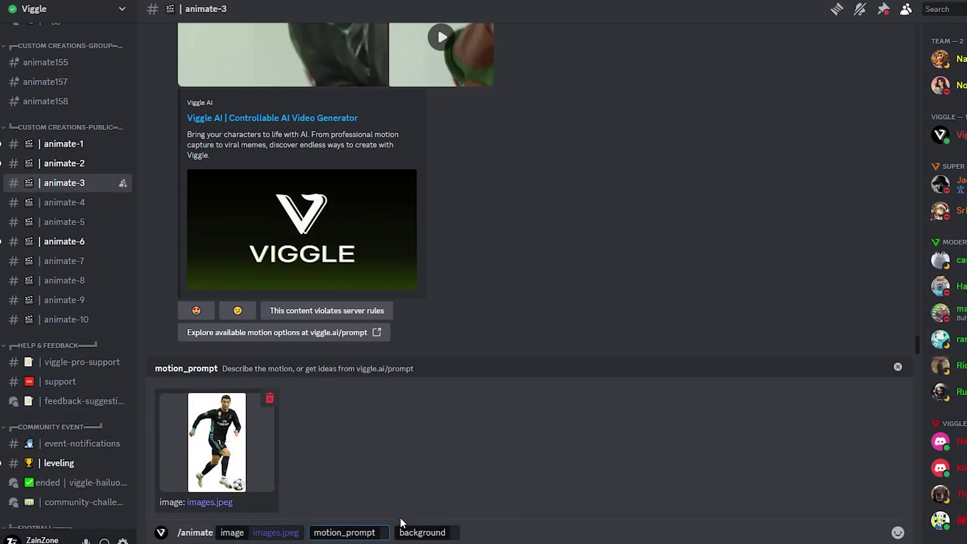
Step: Paste $fortnite_ape_mode as the motion prompt, choose a White background, and send
type("$fortnite_ape_mode")
left_click(537, 533)
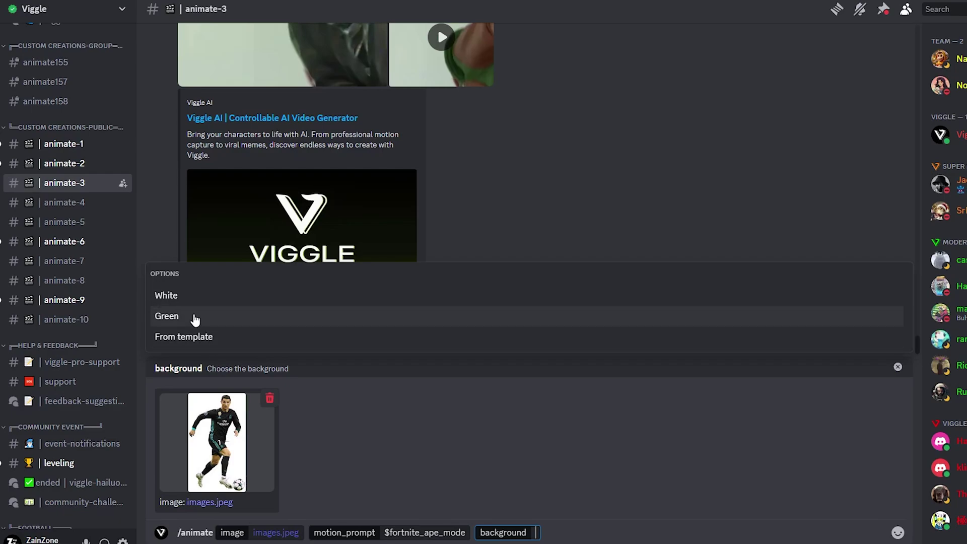
left_click(194, 298)
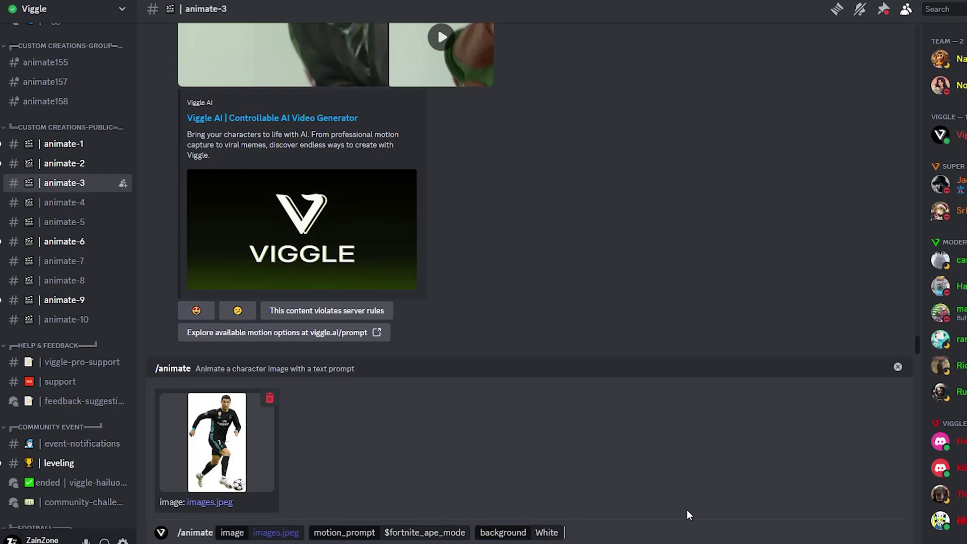
key("Return")
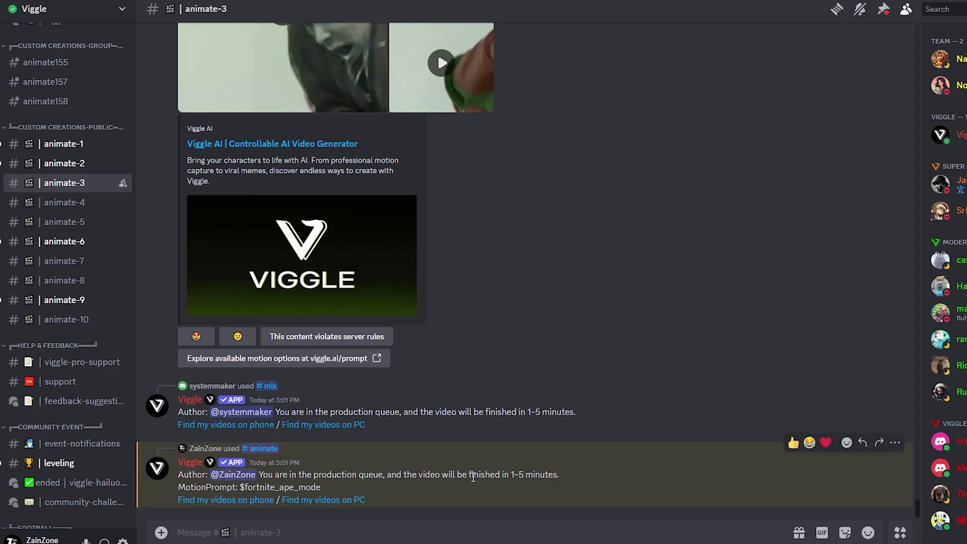
Step: Scroll to Viggle's result message and play the white-background footballer video enlarged
scroll(441, 406, "up", 3)
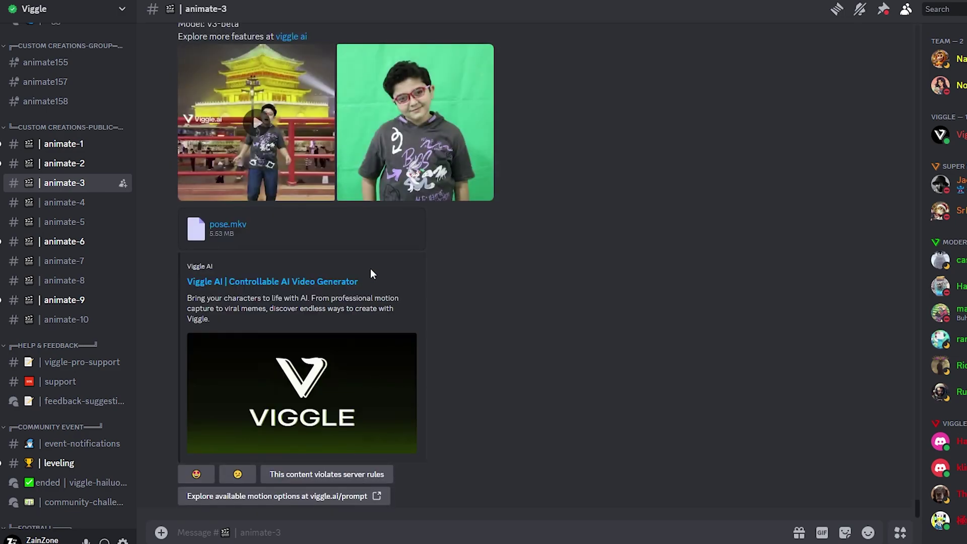
middle_click(569, 326)
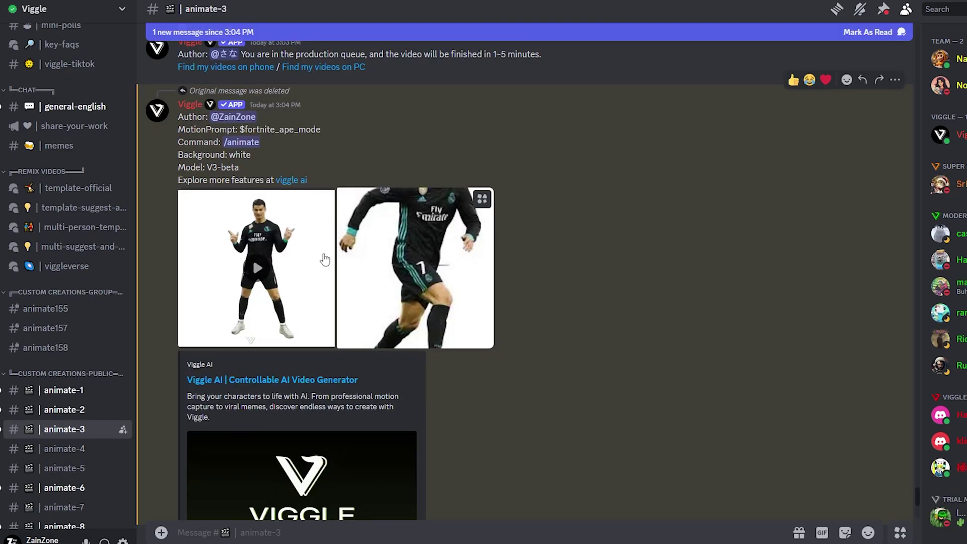
left_click(256, 271)
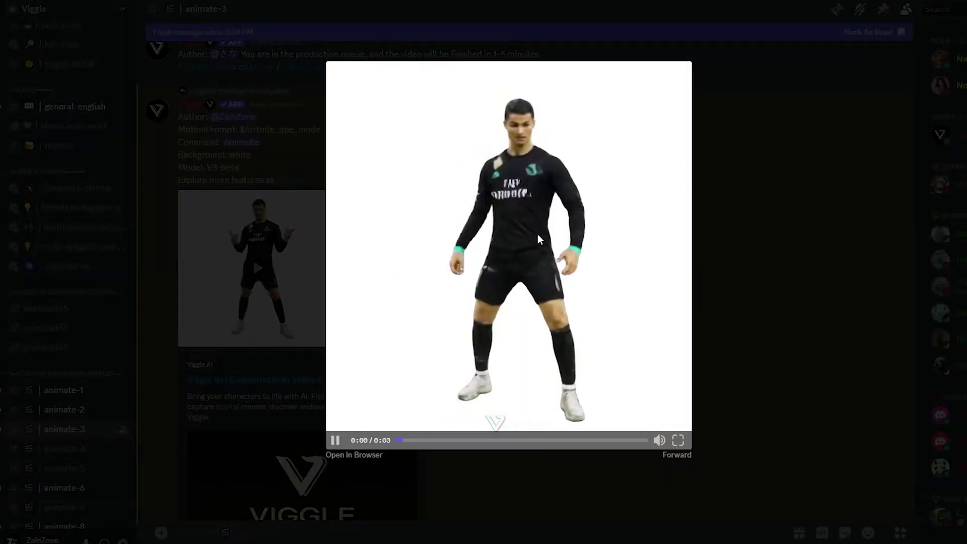